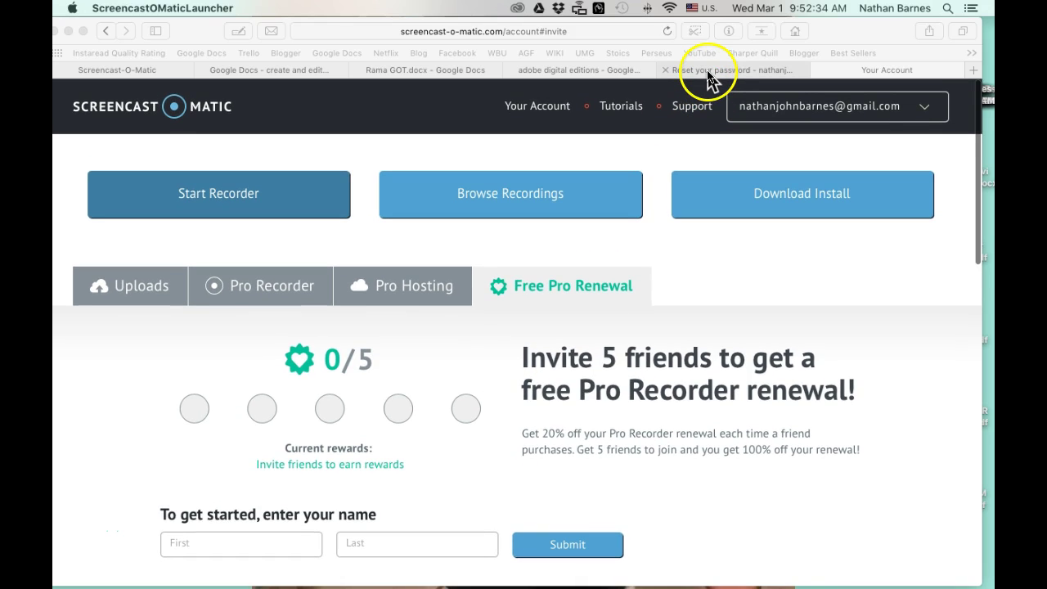
# Step: Review the Macintosh and Windows installer options on the Adobe Digital Editions 4.5.4 download page
pyautogui.click(610, 72)
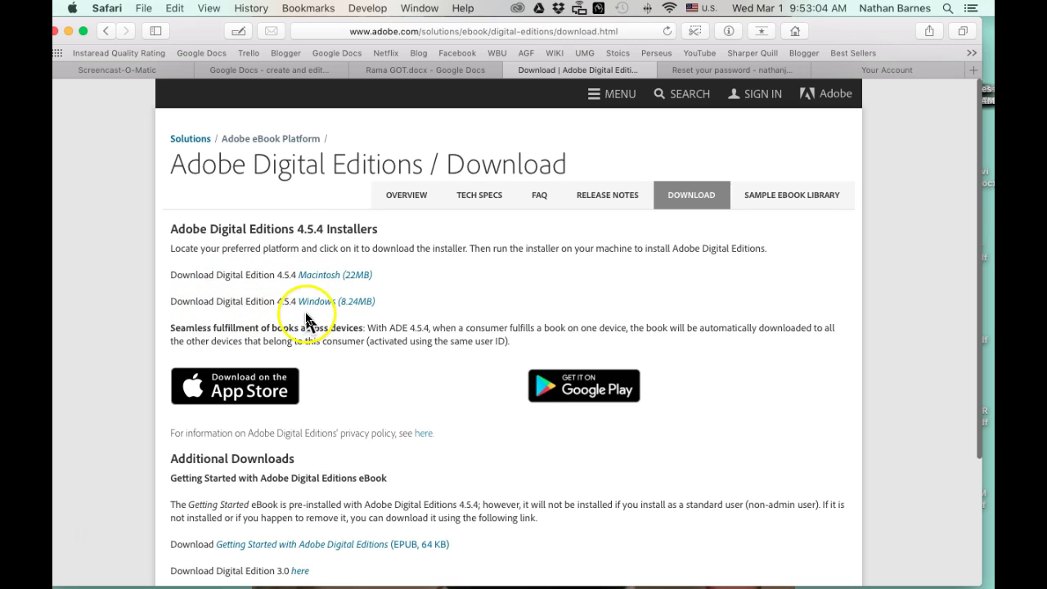
pyautogui.scroll(-3, 307, 323)
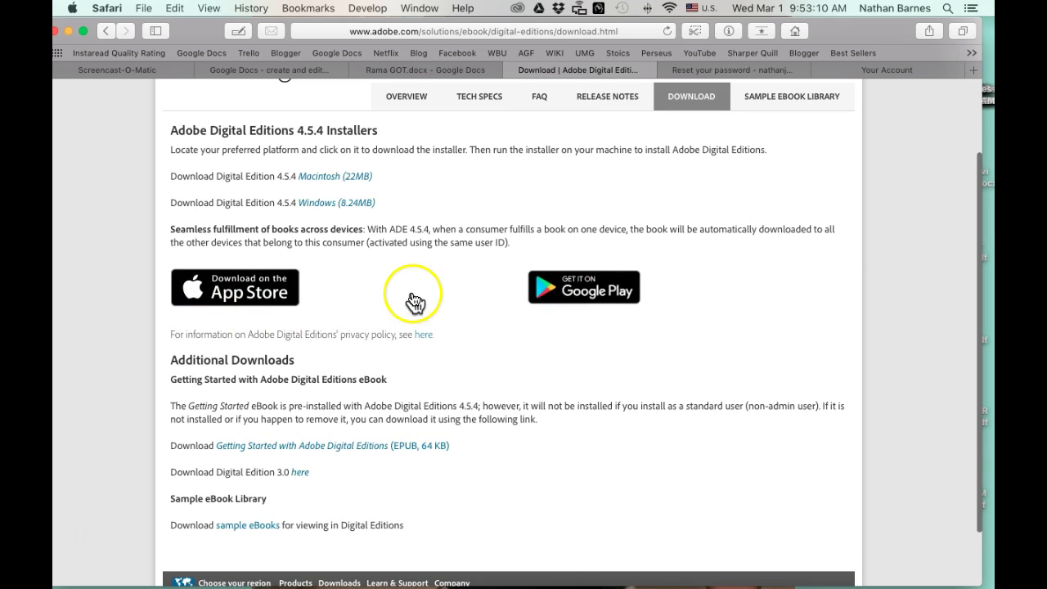
pyautogui.scroll(3, 413, 301)
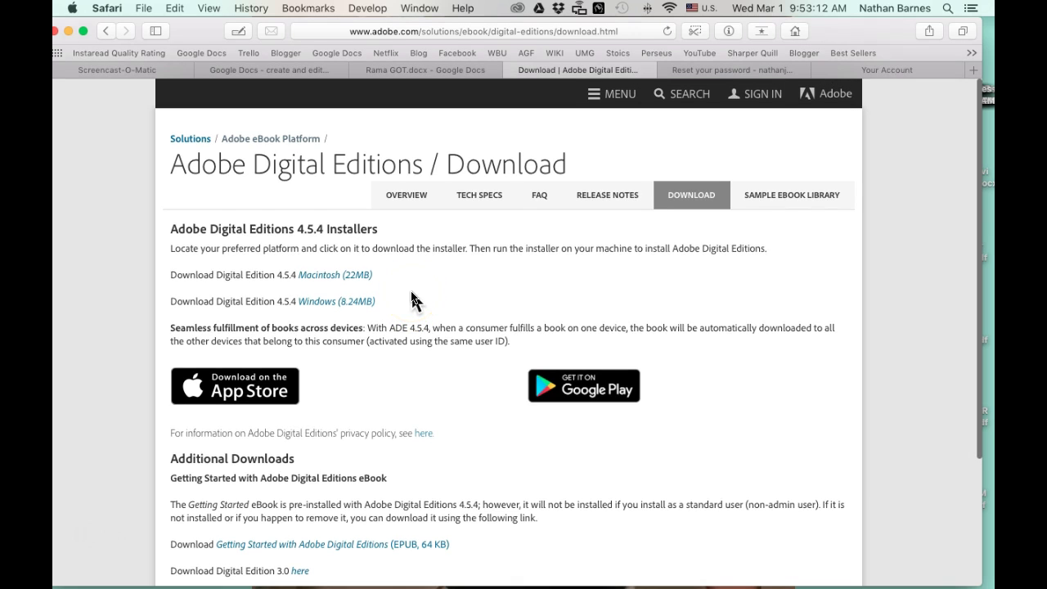
pyautogui.click(368, 302)
pyautogui.click(336, 279)
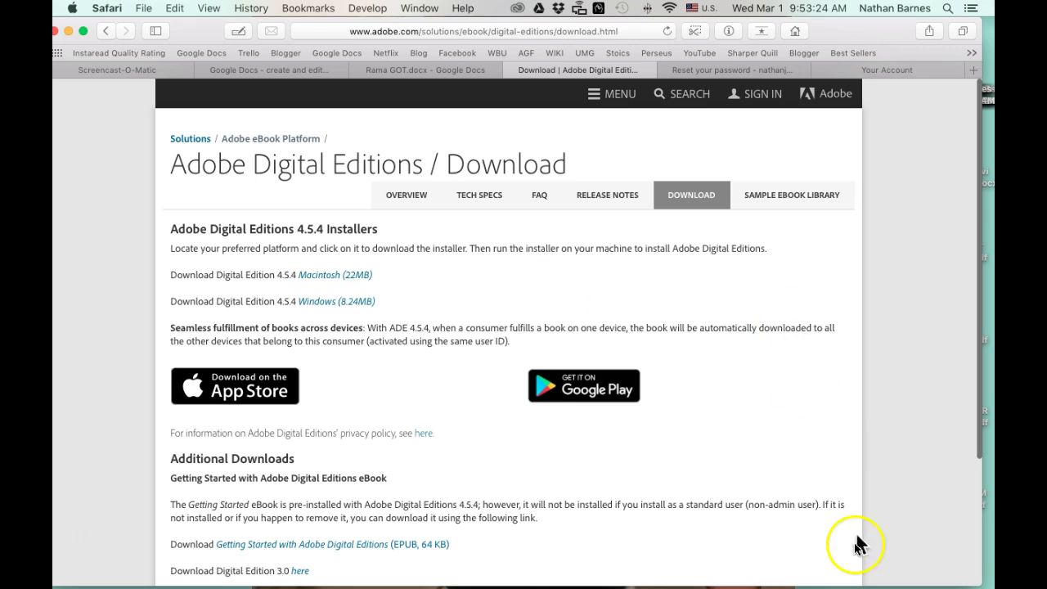
# Step: Look through the Downloads folder for the ADE_4.5_Installer.dmg installer and the Shades of Healing Kindle Ready.epub file
pyautogui.moveTo(850, 585)
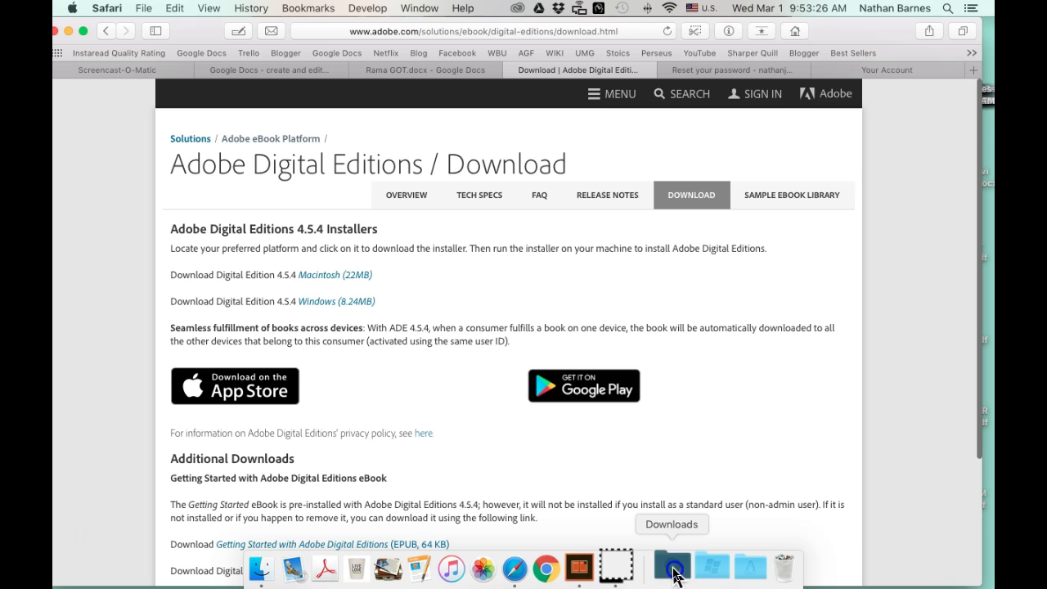
pyautogui.click(674, 570)
pyautogui.scroll(10, 678, 491)
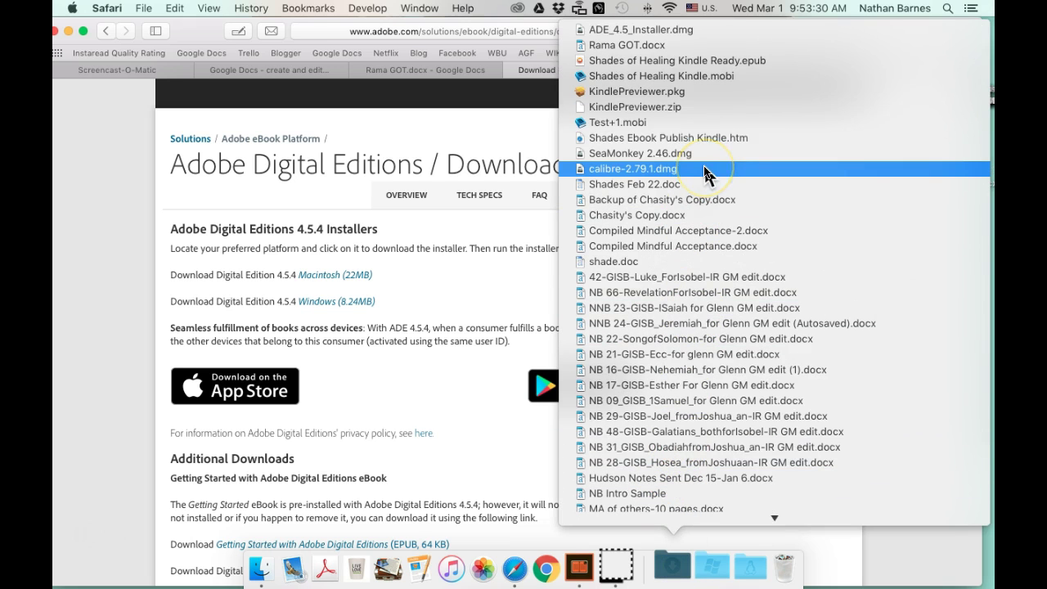
pyautogui.scroll(-1, 725, 103)
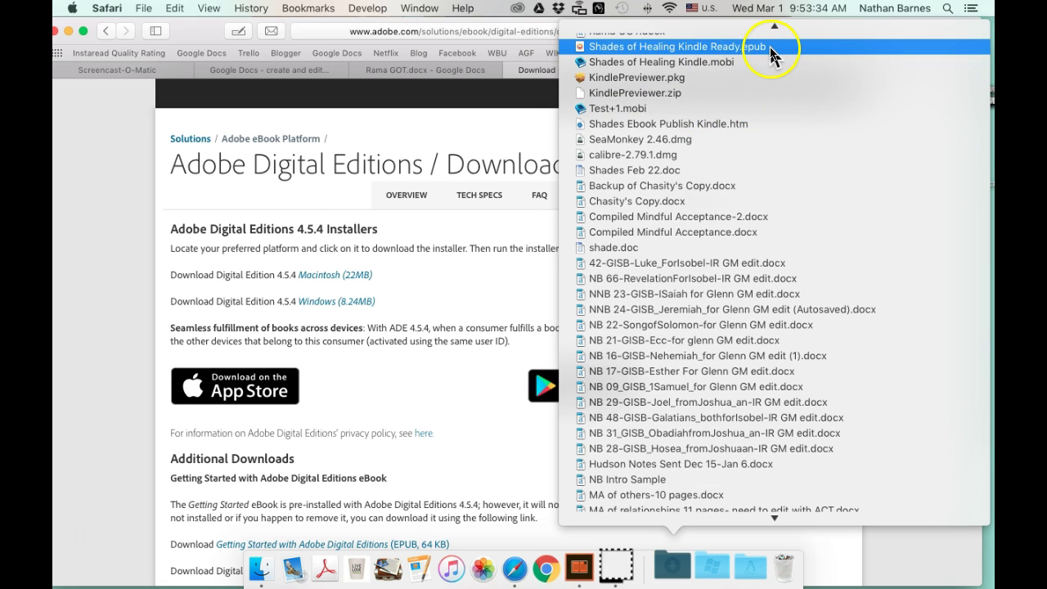
pyautogui.scroll(1, 770, 57)
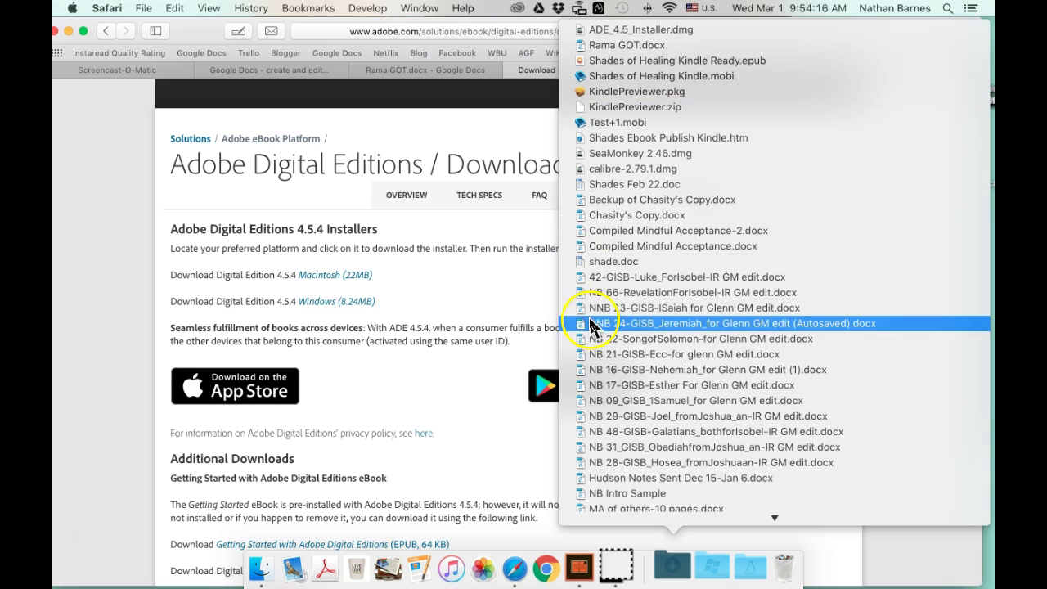
pyautogui.scroll(-10, 580, 573)
# Step: Switch to Adobe Digital Editions and add Shades of Healing Kindle Ready.epub from the Downloads folder to the library
pyautogui.click(579, 573)
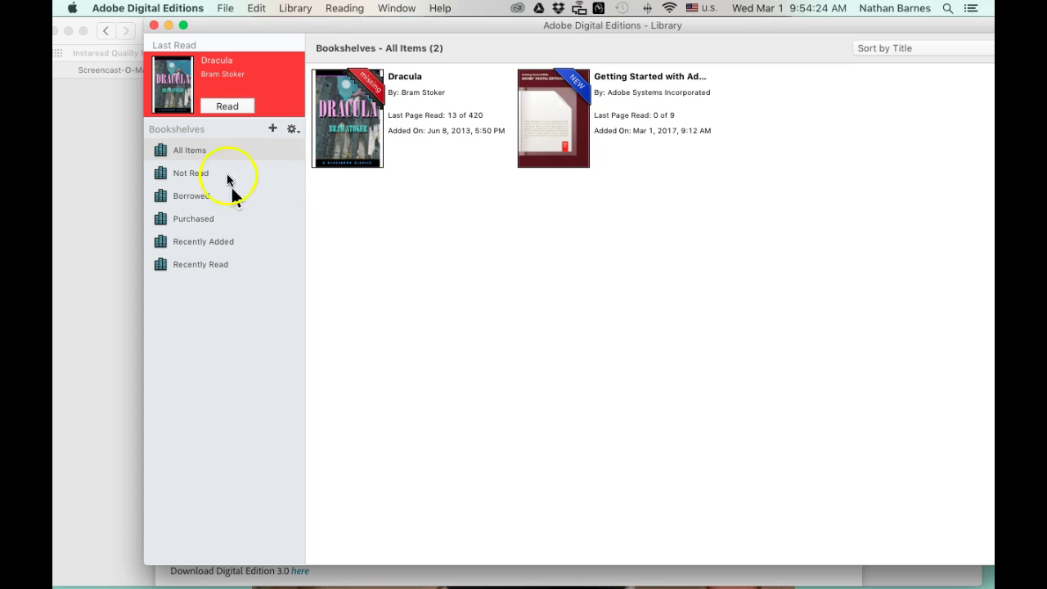
pyautogui.click(225, 11)
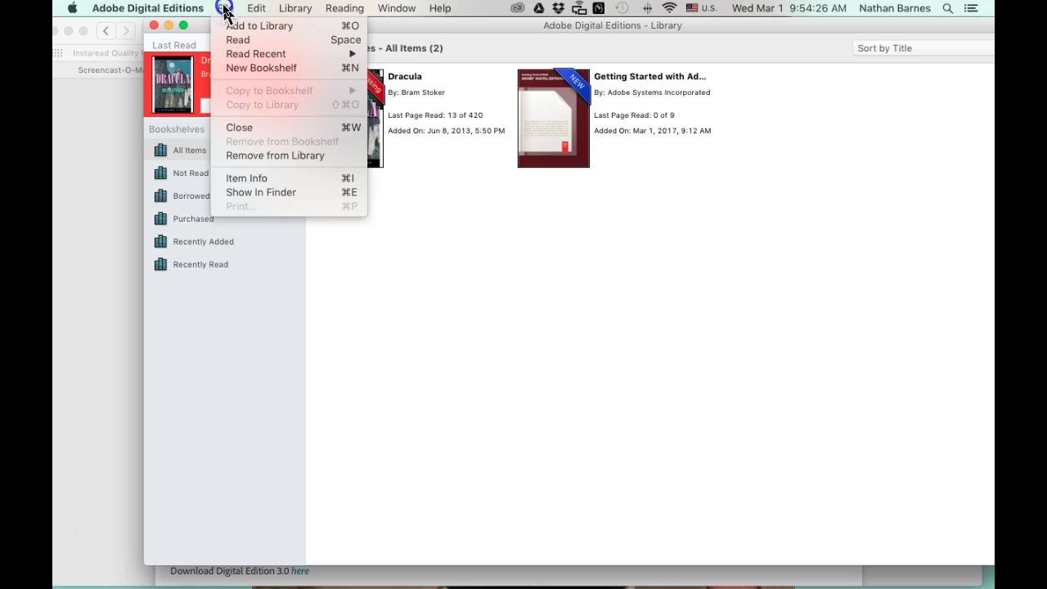
pyautogui.moveTo(180, 10)
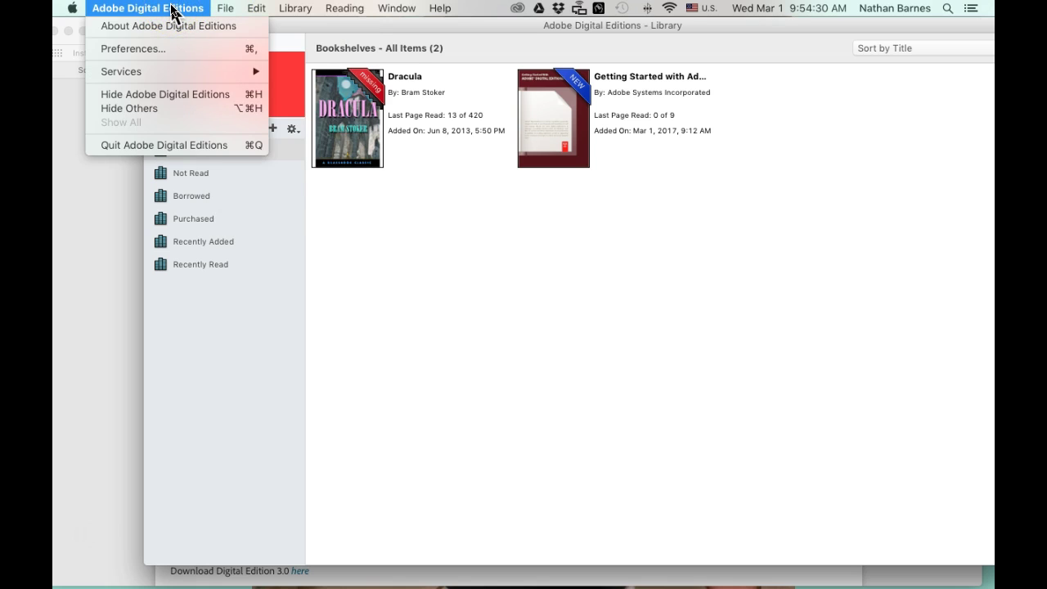
pyautogui.click(219, 13)
pyautogui.click(226, 29)
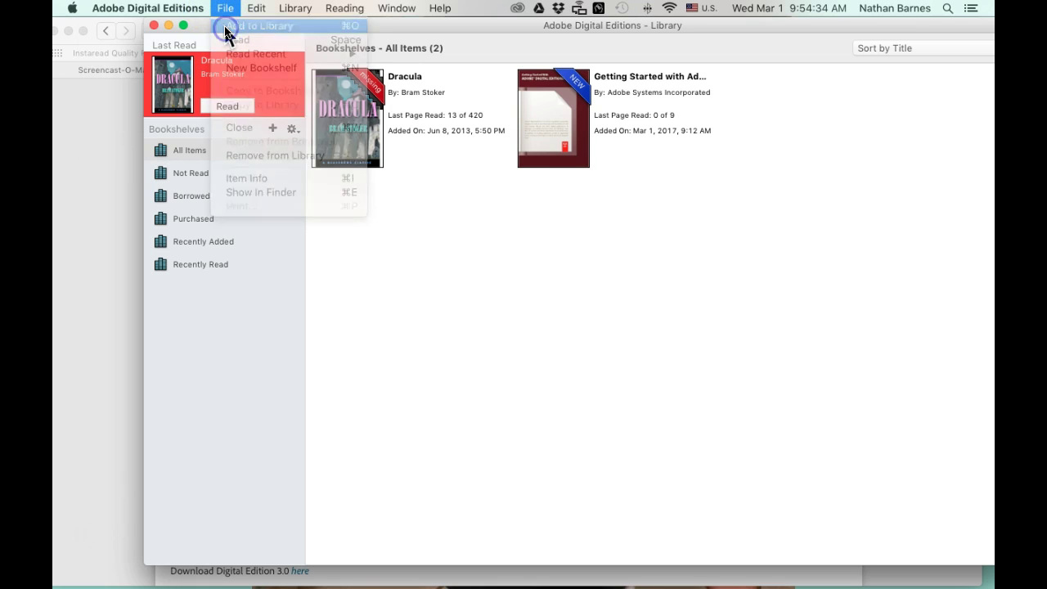
pyautogui.click(443, 205)
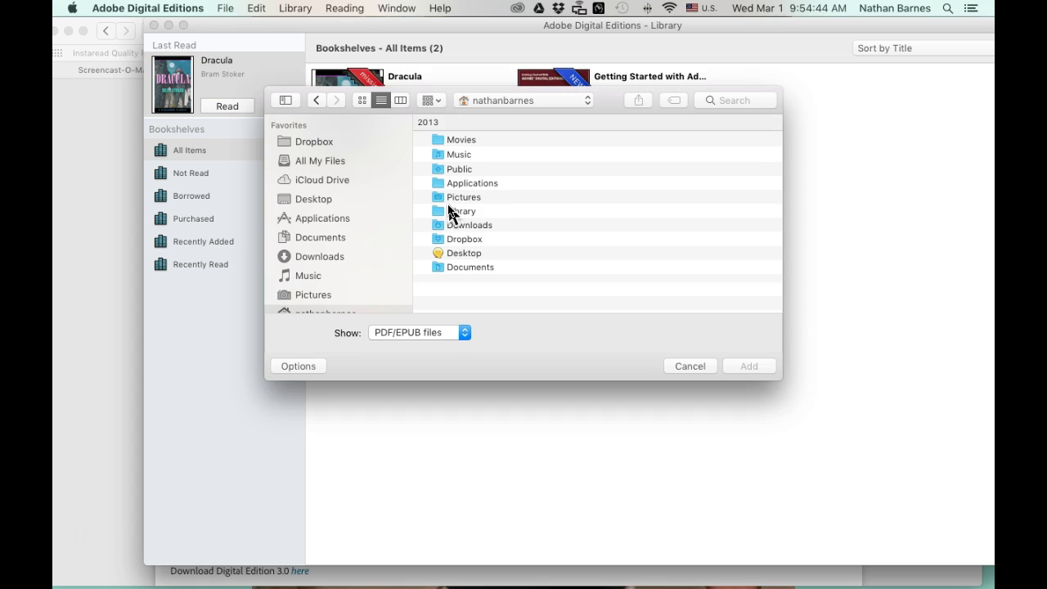
pyautogui.click(447, 215)
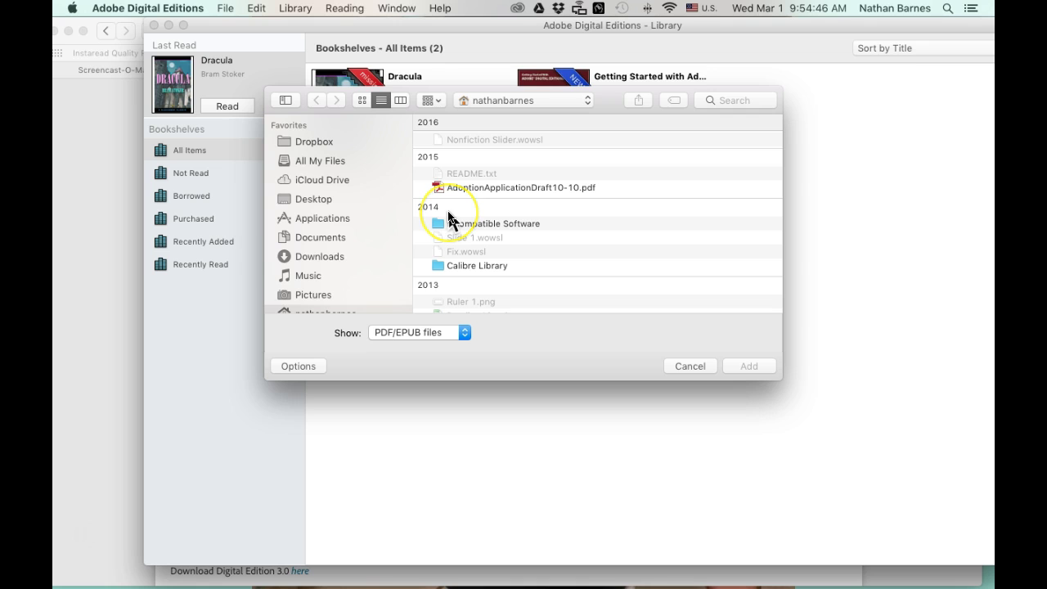
pyautogui.click(321, 258)
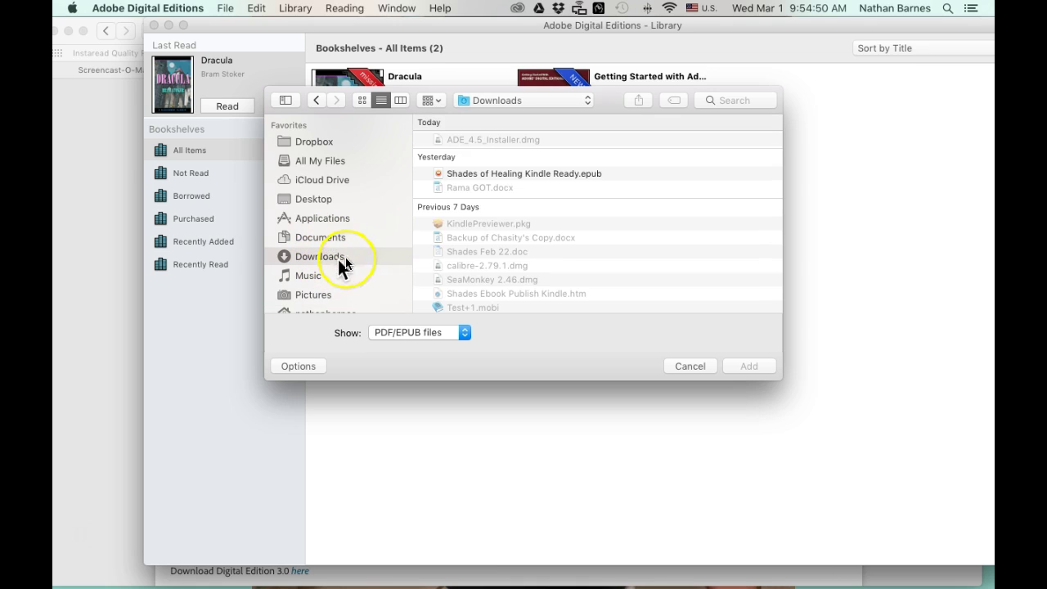
pyautogui.click(469, 174)
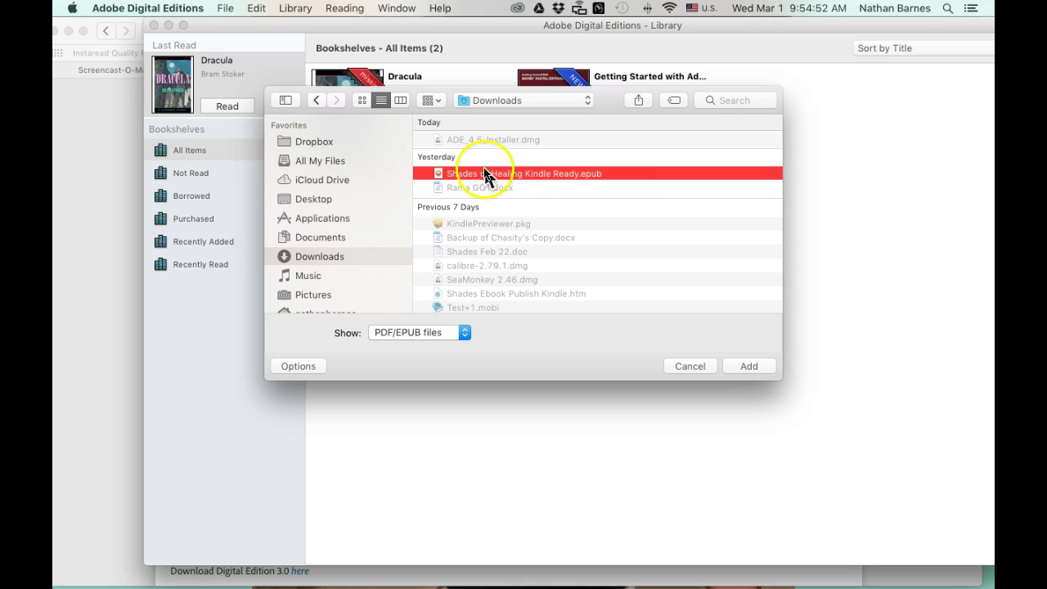
pyautogui.click(748, 368)
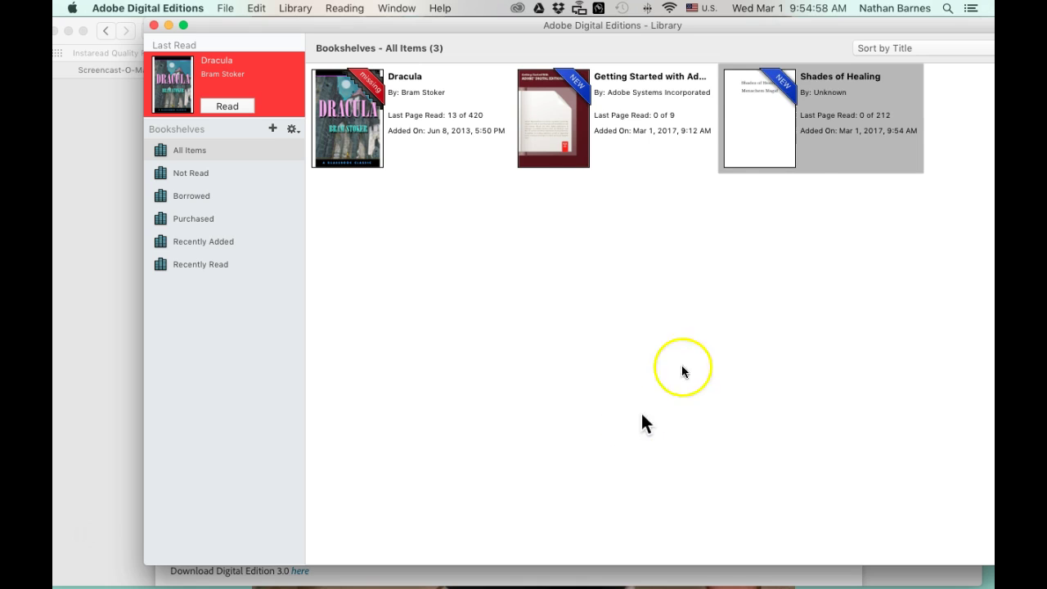
# Step: Open the Shades of Healing book from the library and check its title and copyright pages
pyautogui.click(779, 157)
pyautogui.doubleClick(778, 157)
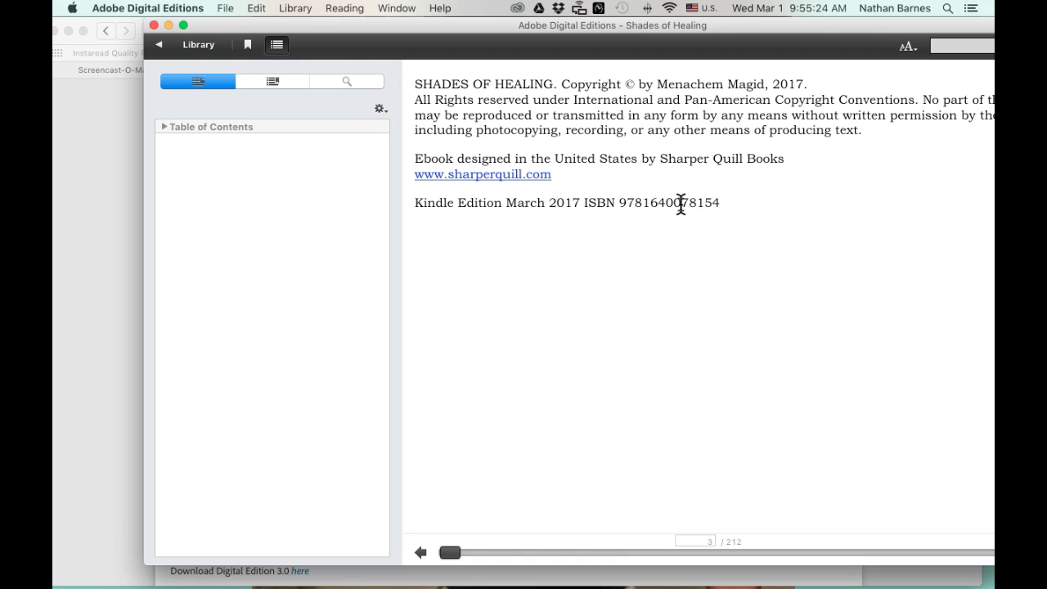
pyautogui.press('Left')
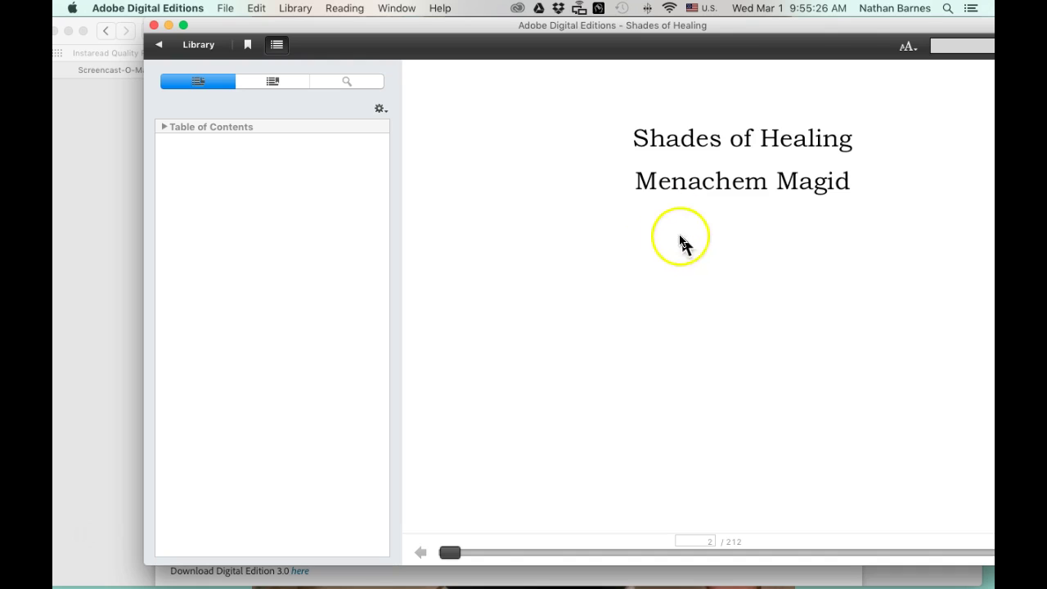
pyautogui.press('Right')
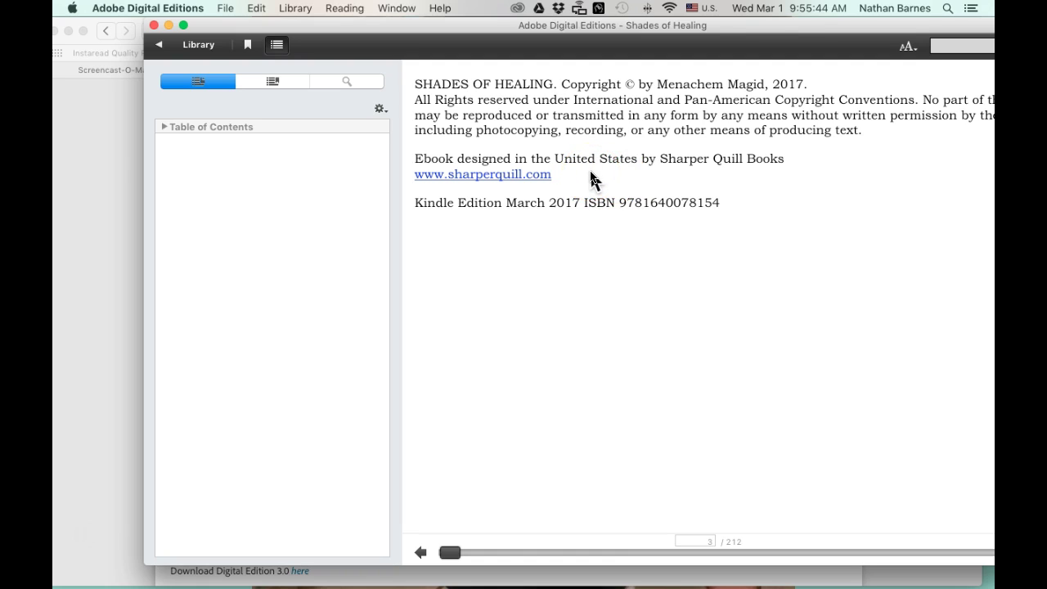
# Step: Page forward through the front matter, past the Note to the Reader and Part 1, to inspect the body text layout
pyautogui.press('Right')
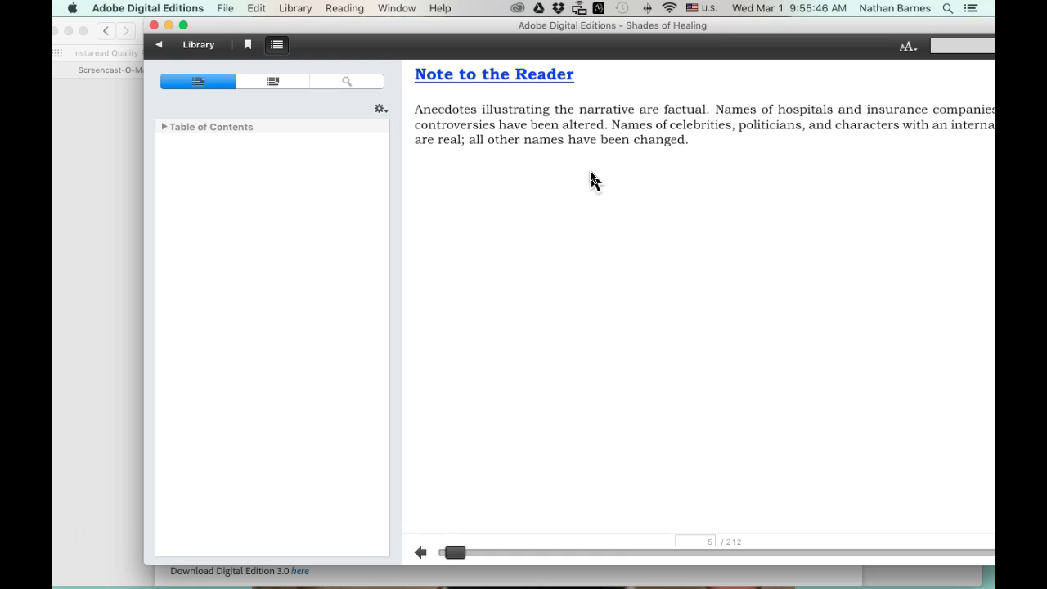
pyautogui.press('Right')
pyautogui.press('Right')
pyautogui.press('Right')
pyautogui.press('Right')
pyautogui.press('Right')
pyautogui.press('Right')
pyautogui.press('Right')
pyautogui.press('Right')
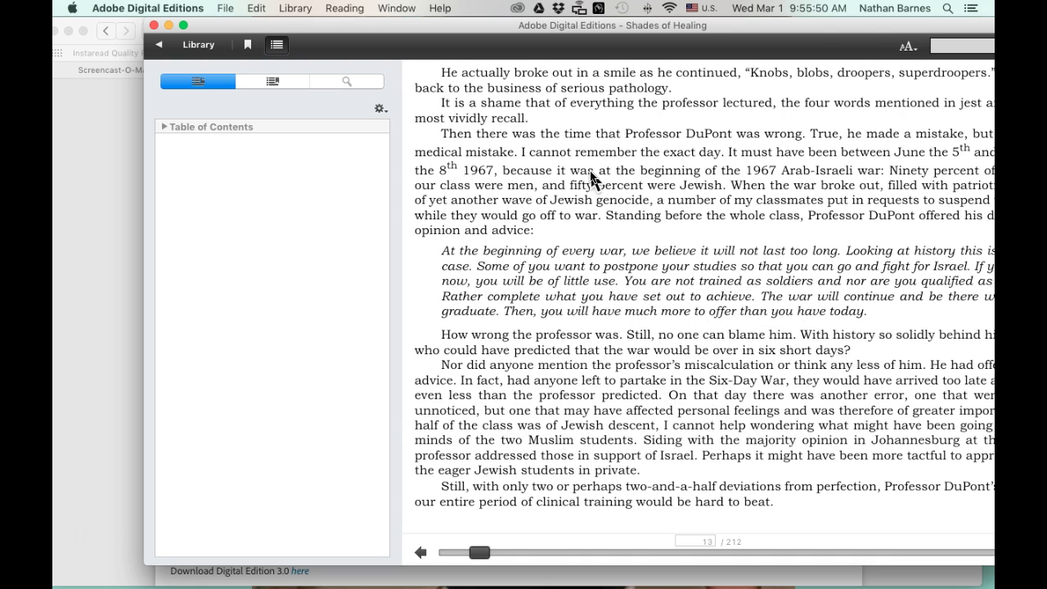
# Step: Return to the book's Contents page and test its Chapter 11 link
pyautogui.press('Left')
pyautogui.press('Left')
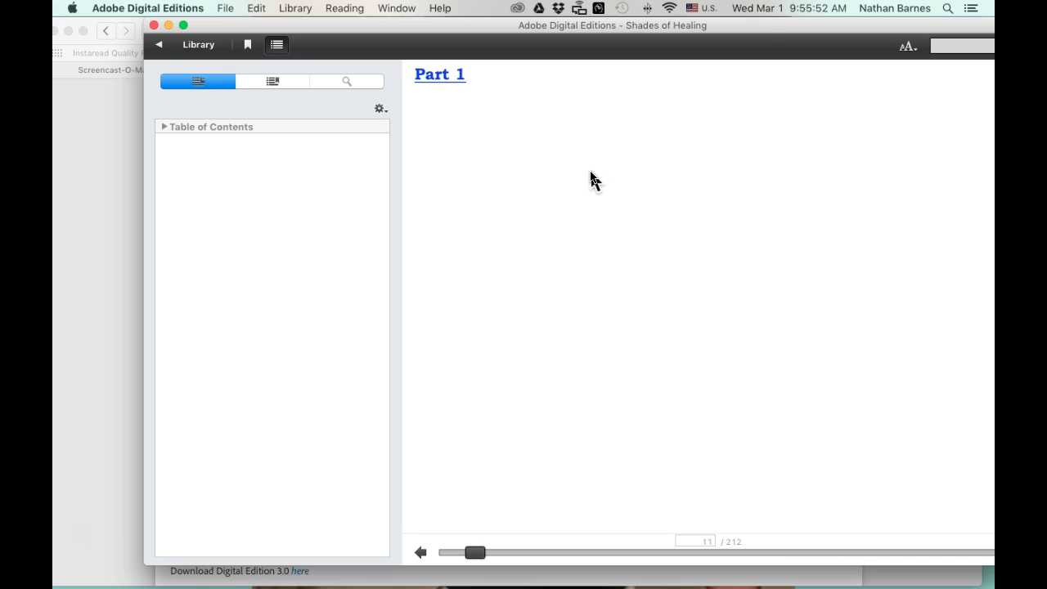
pyautogui.press('Left')
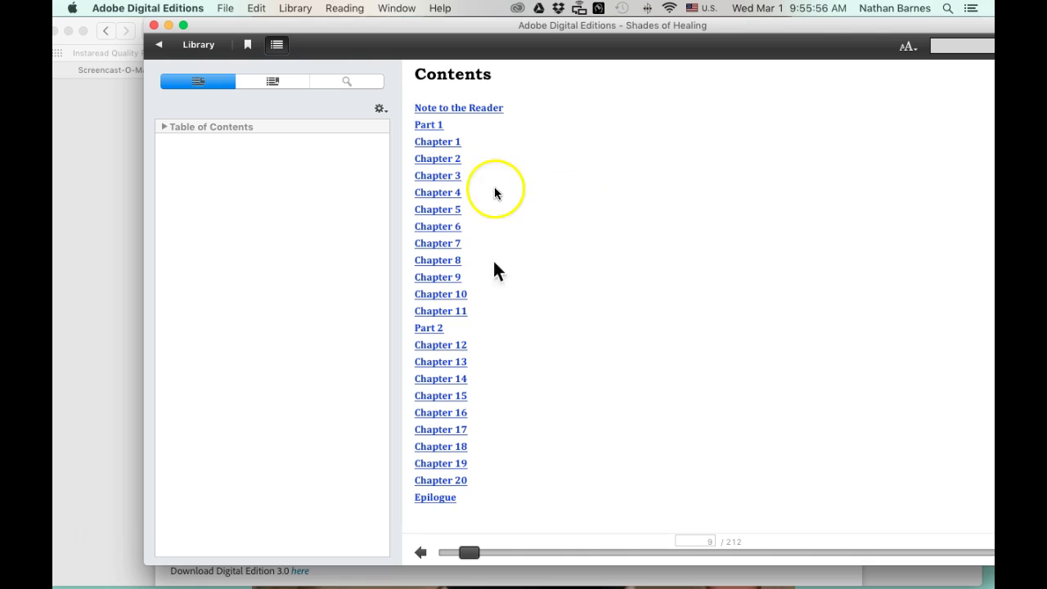
pyautogui.press('Right')
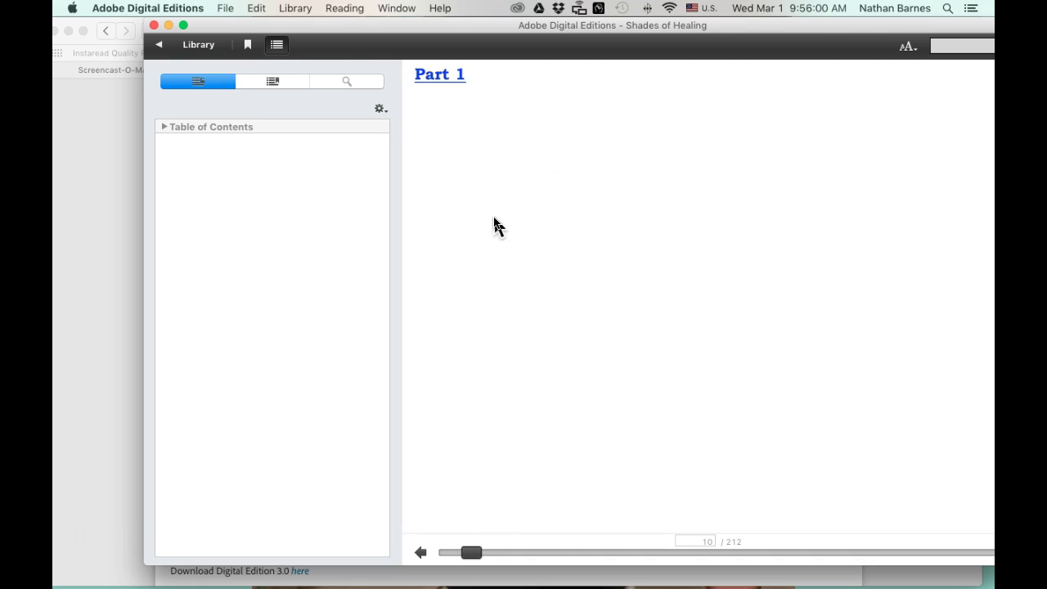
pyautogui.press('Left')
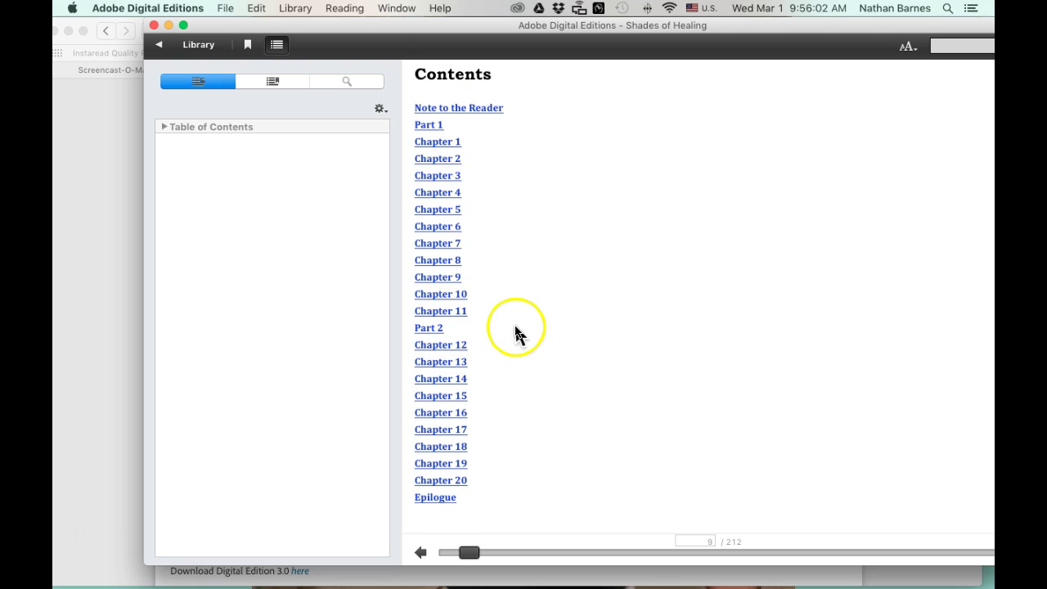
pyautogui.click(458, 311)
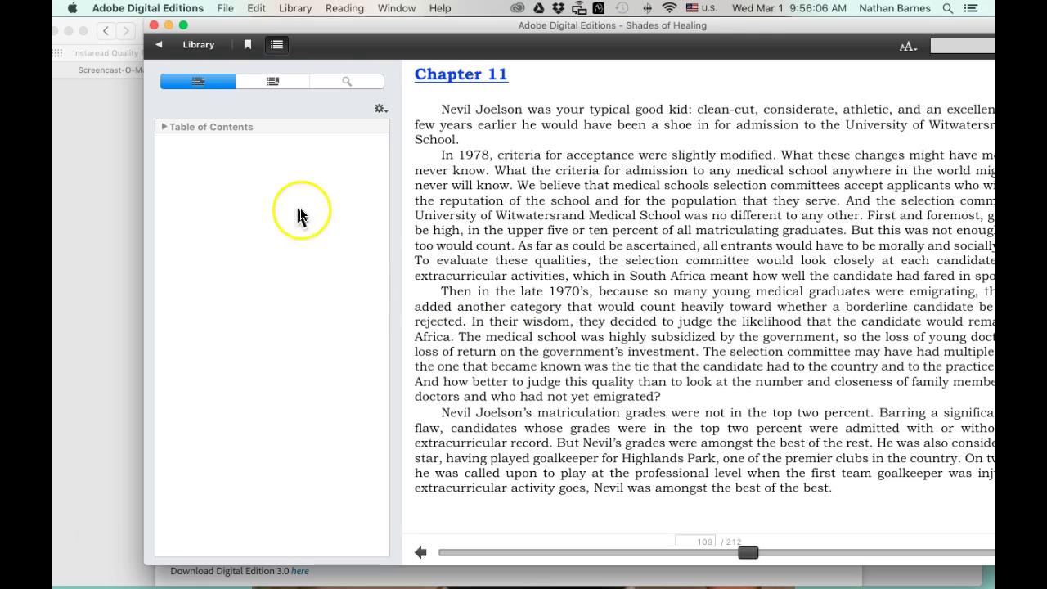
# Step: Expand the Table of Contents navigation and test its entries for Chapters 9, 11, 12, 15 and 19
pyautogui.click(164, 128)
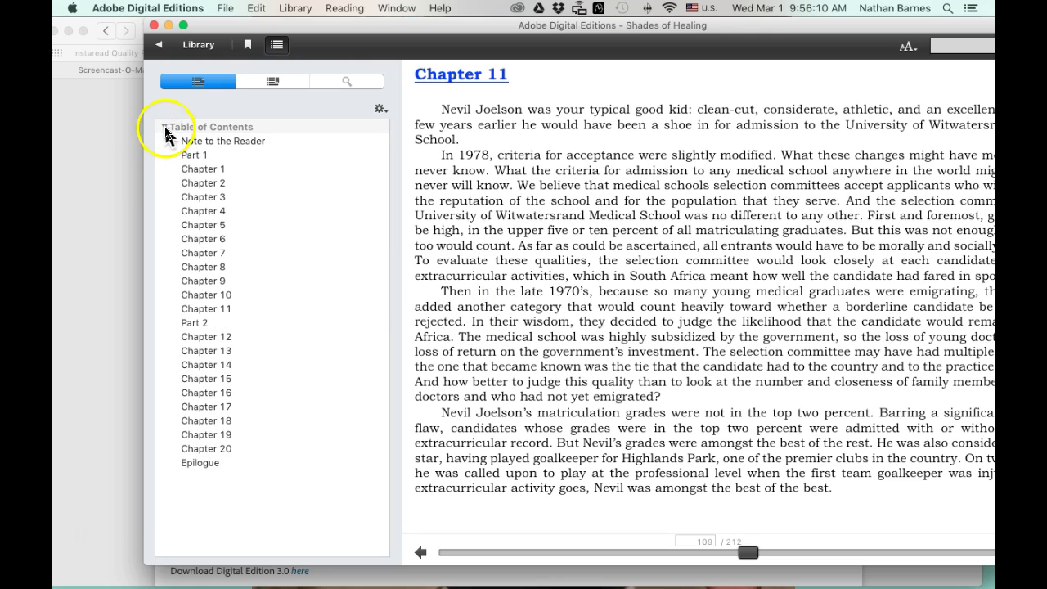
pyautogui.click(164, 129)
pyautogui.click(164, 129)
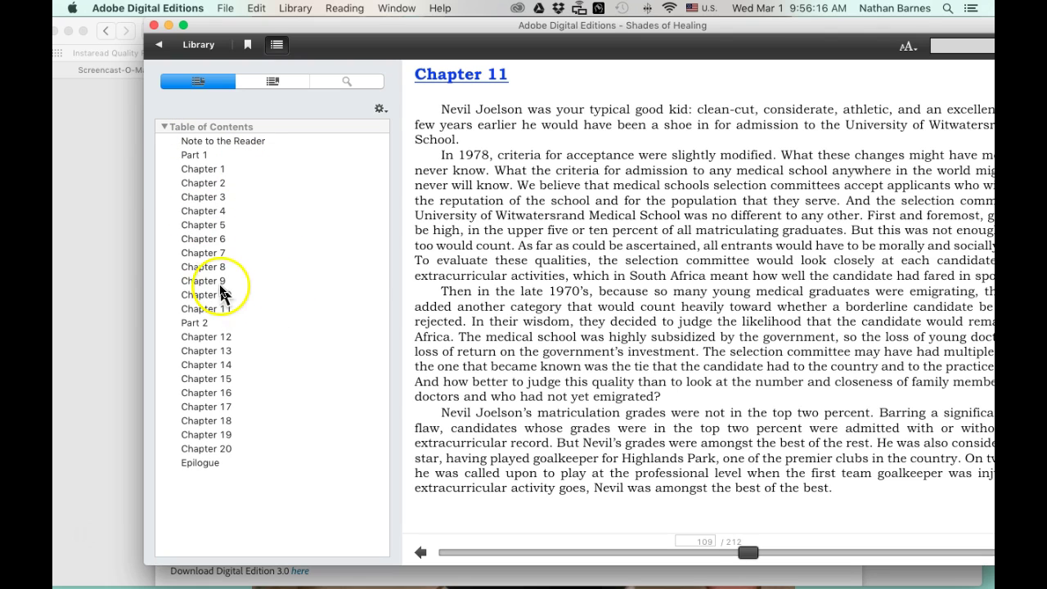
pyautogui.click(223, 282)
pyautogui.click(223, 309)
pyautogui.click(216, 337)
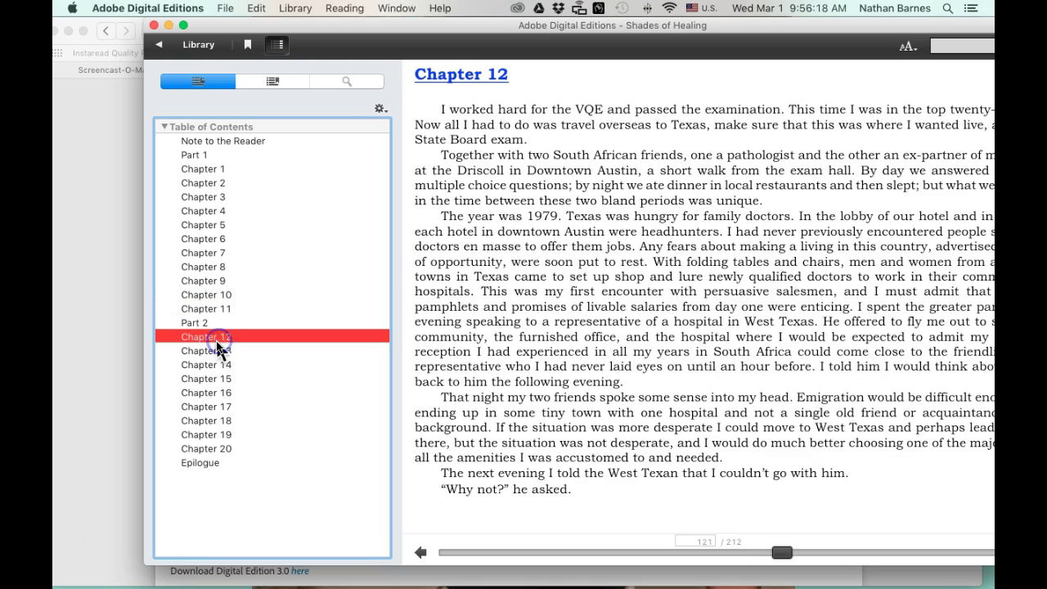
pyautogui.click(211, 380)
pyautogui.click(203, 434)
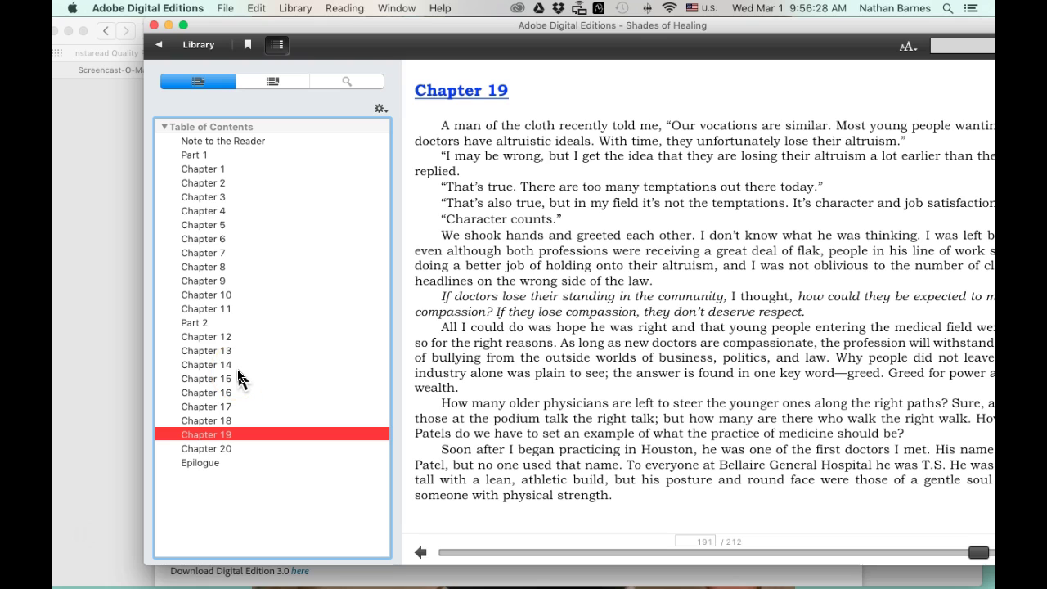
# Step: Test the navigation entries backwards through Chapters 13, 12, 11, 10 and 9
pyautogui.click(222, 350)
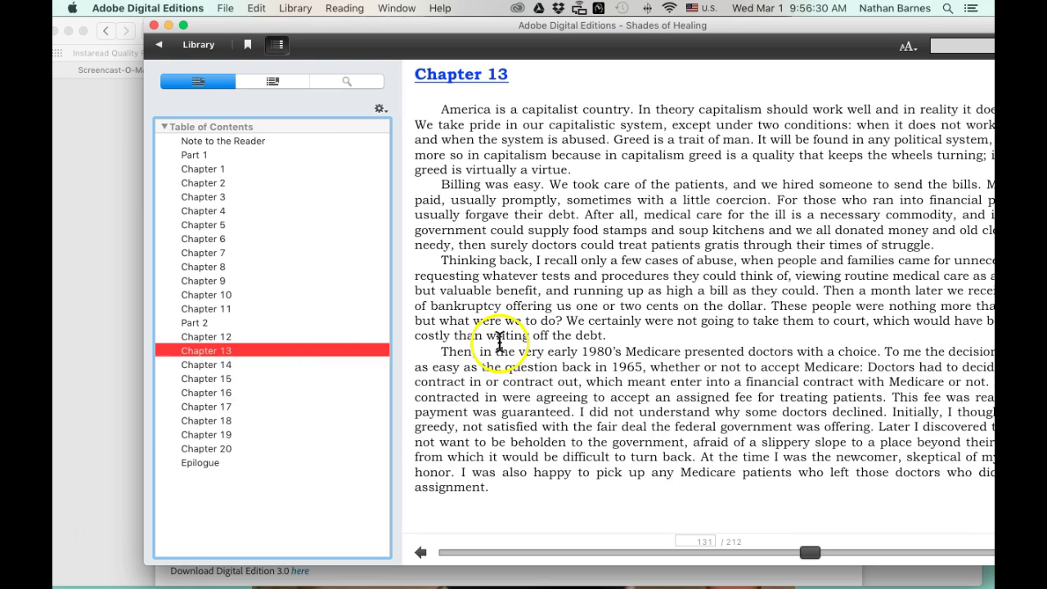
pyautogui.click(248, 336)
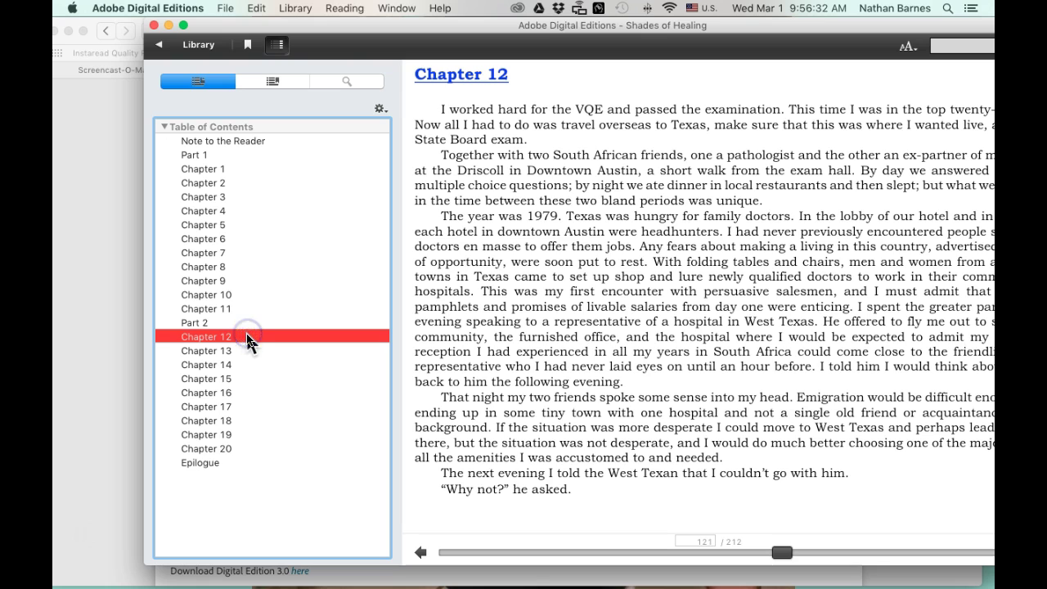
pyautogui.click(236, 310)
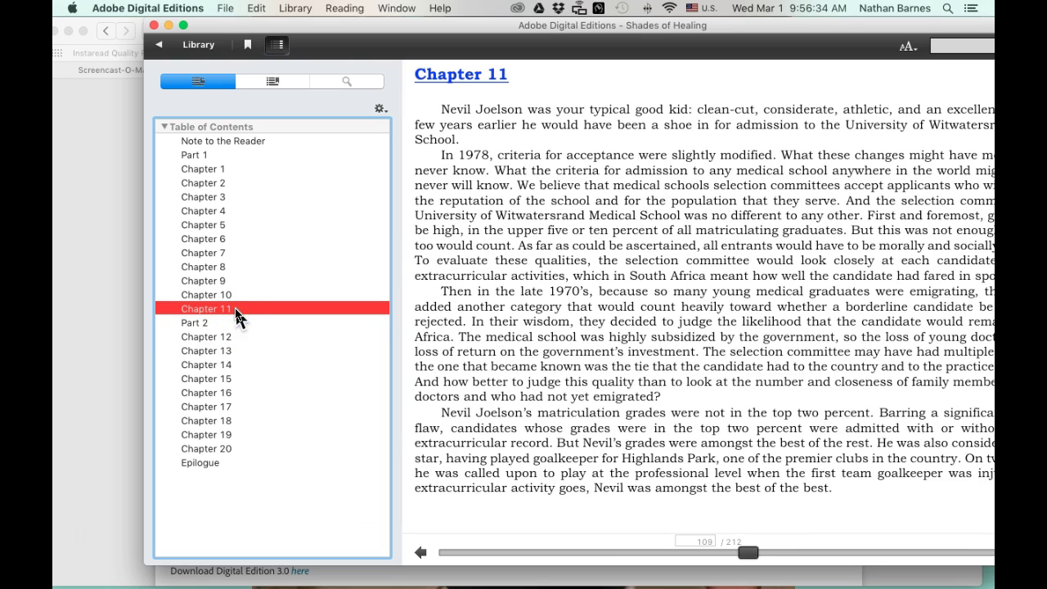
pyautogui.click(227, 295)
pyautogui.click(224, 279)
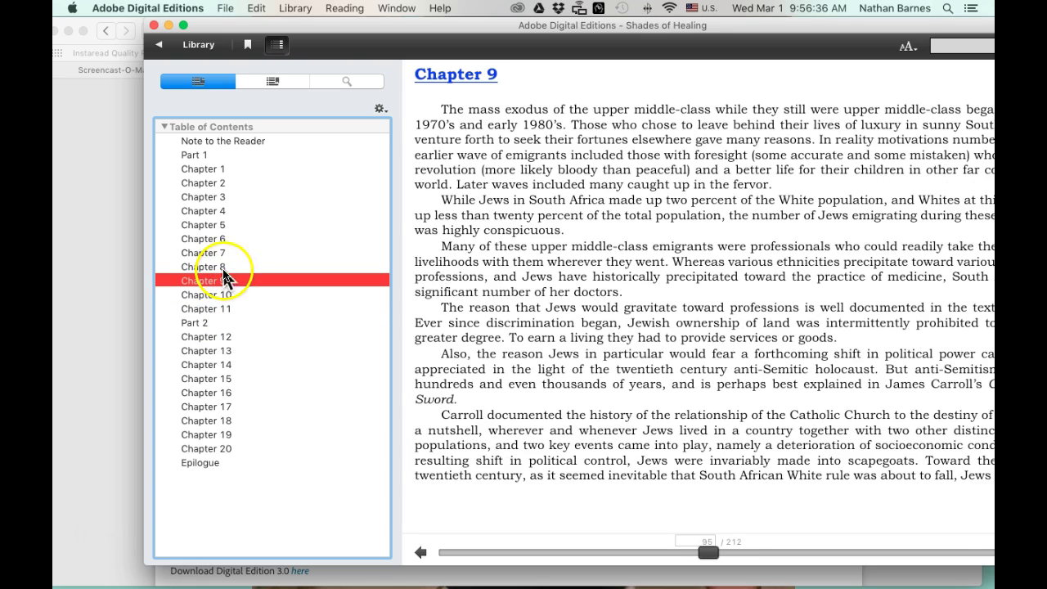
# Step: Test the table of contents navigation entries backwards through Chapters 8, 7 and 6
pyautogui.click(223, 267)
pyautogui.click(219, 254)
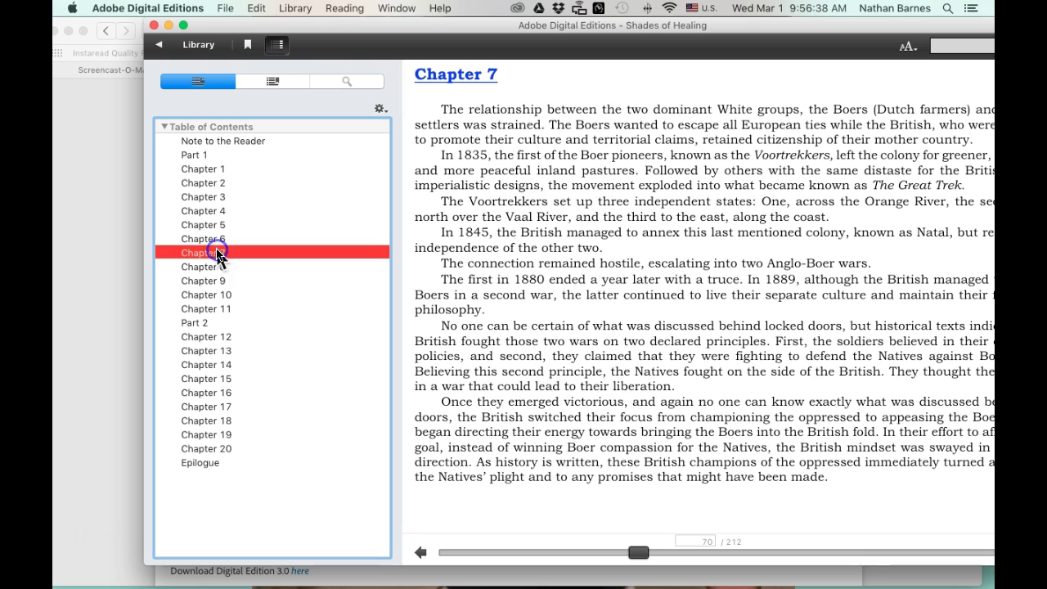
pyautogui.click(210, 238)
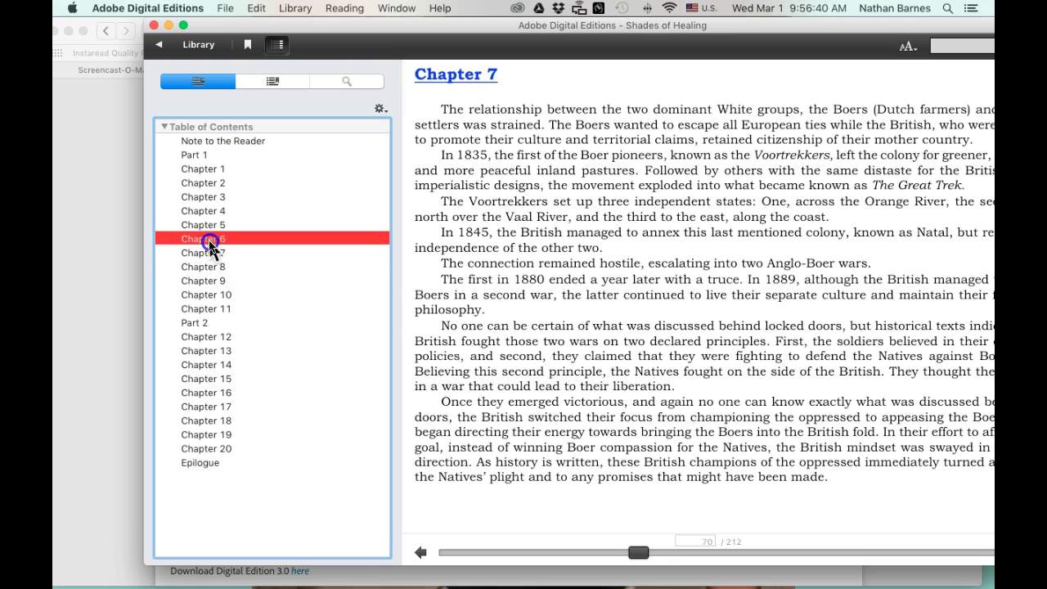
# Step: Test the table of contents navigation entries forwards through Chapters 14, 15, 16 and 17
pyautogui.moveTo(215, 282); pyautogui.dragTo(219, 374)
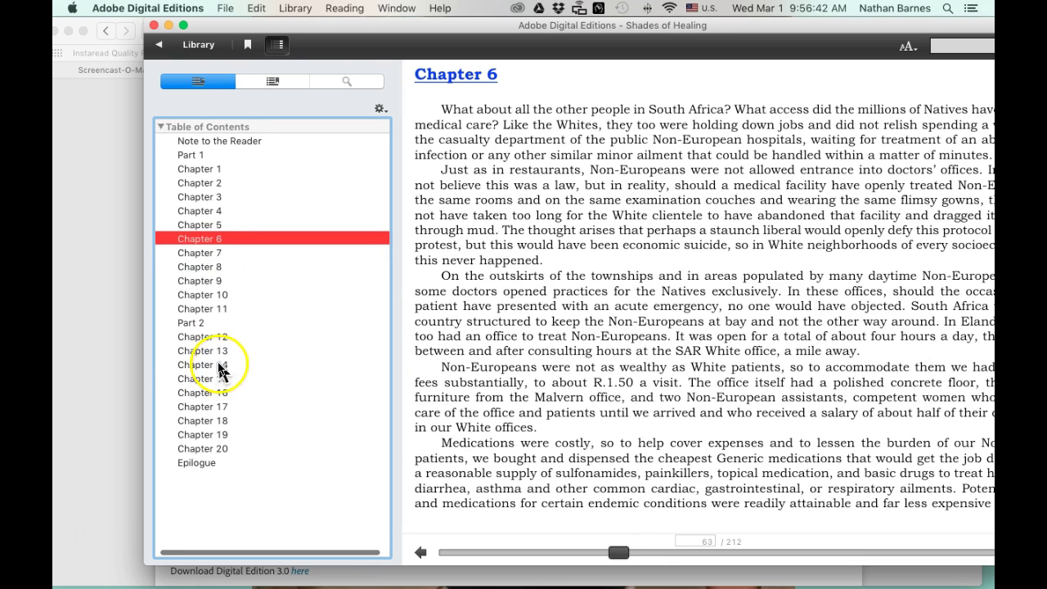
pyautogui.click(219, 368)
pyautogui.click(219, 378)
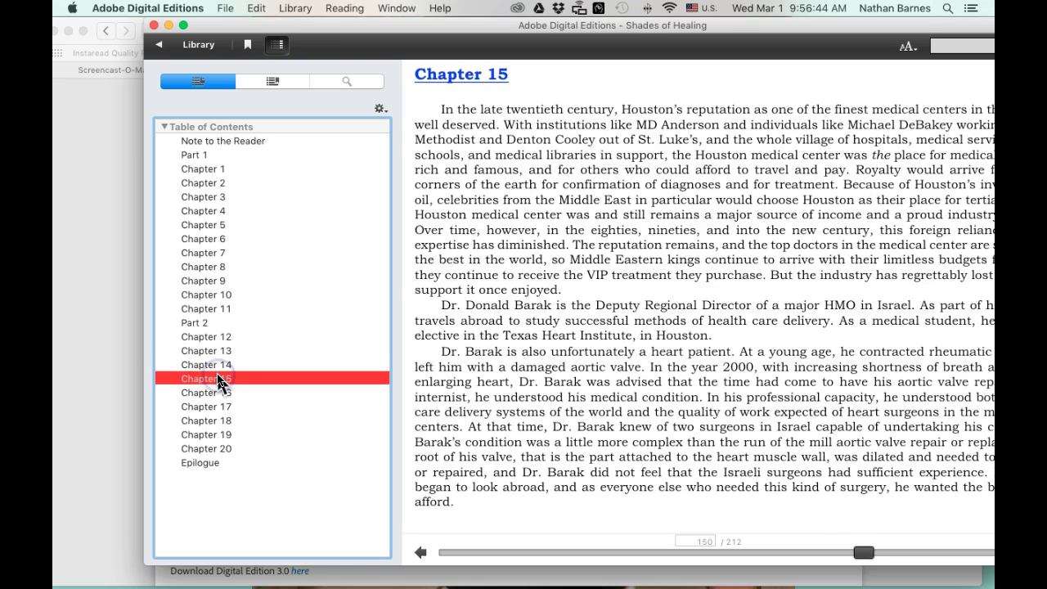
pyautogui.click(216, 393)
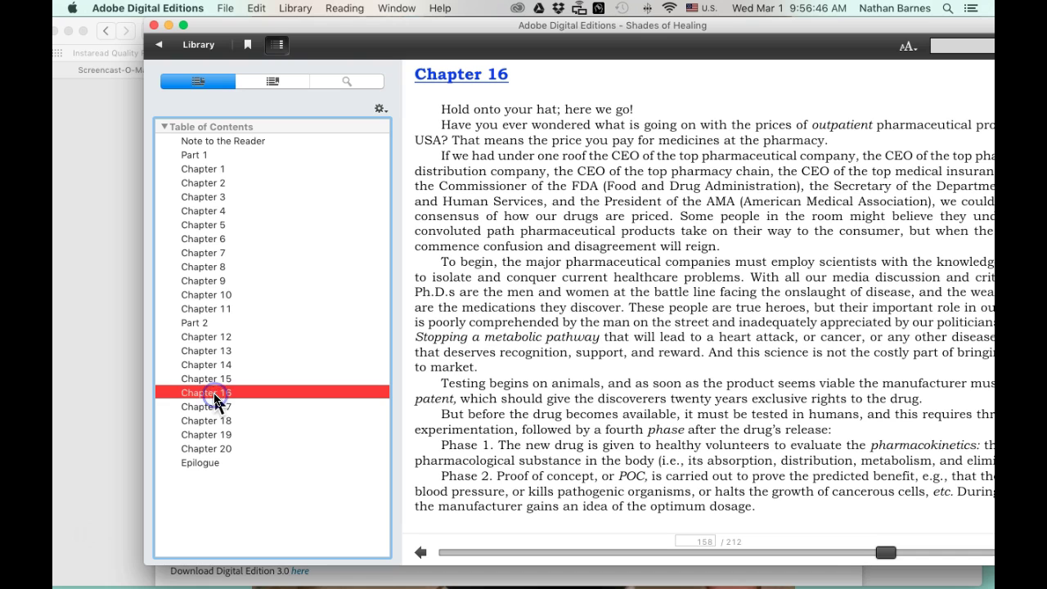
pyautogui.click(217, 408)
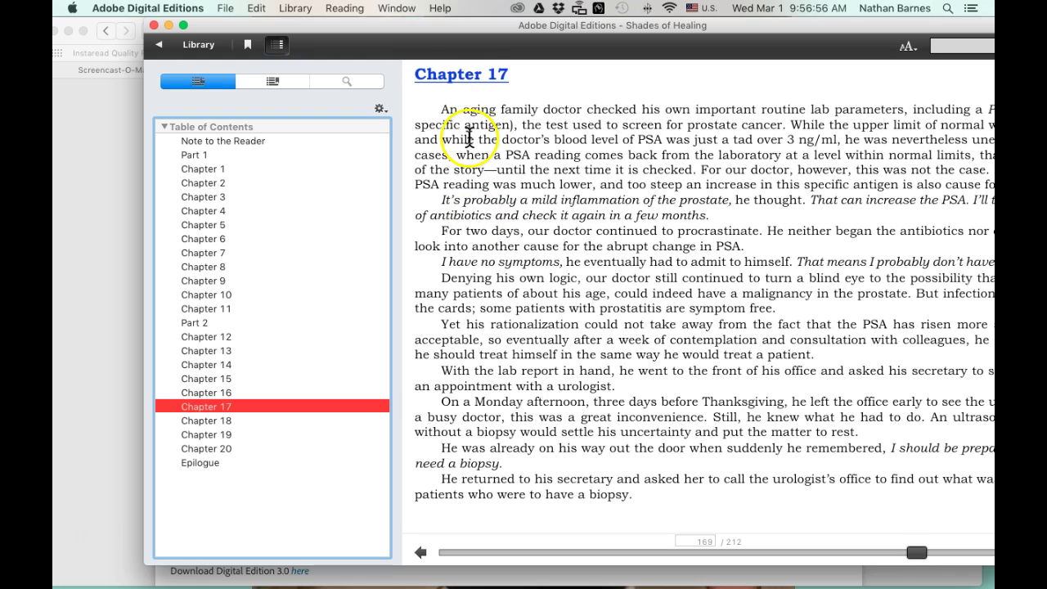
# Step: Shift the reader window to reveal more of the page and browse back and forth through Chapters 16 and 17 to inspect the text layout
pyautogui.moveTo(436, 24); pyautogui.dragTo(392, 25)
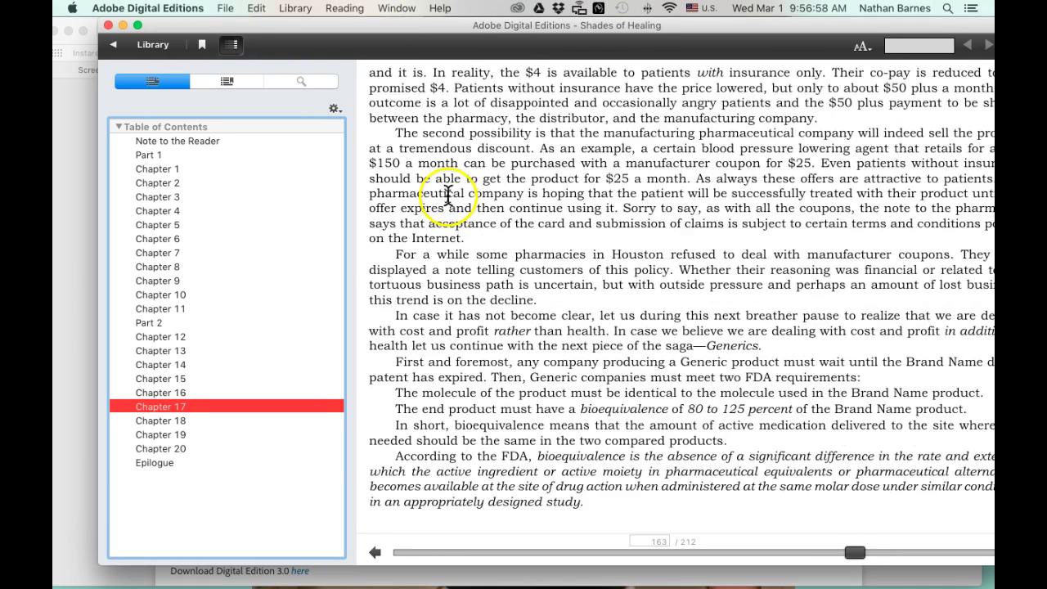
pyautogui.scroll(5, 444, 187)
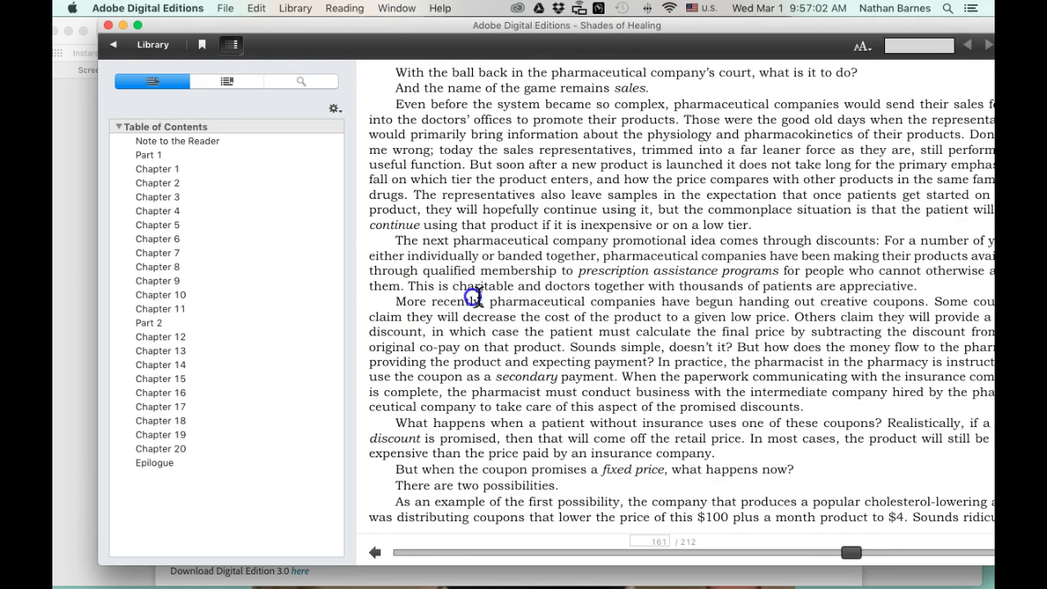
pyautogui.scroll(-3, 479, 299)
pyautogui.scroll(-5, 478, 294)
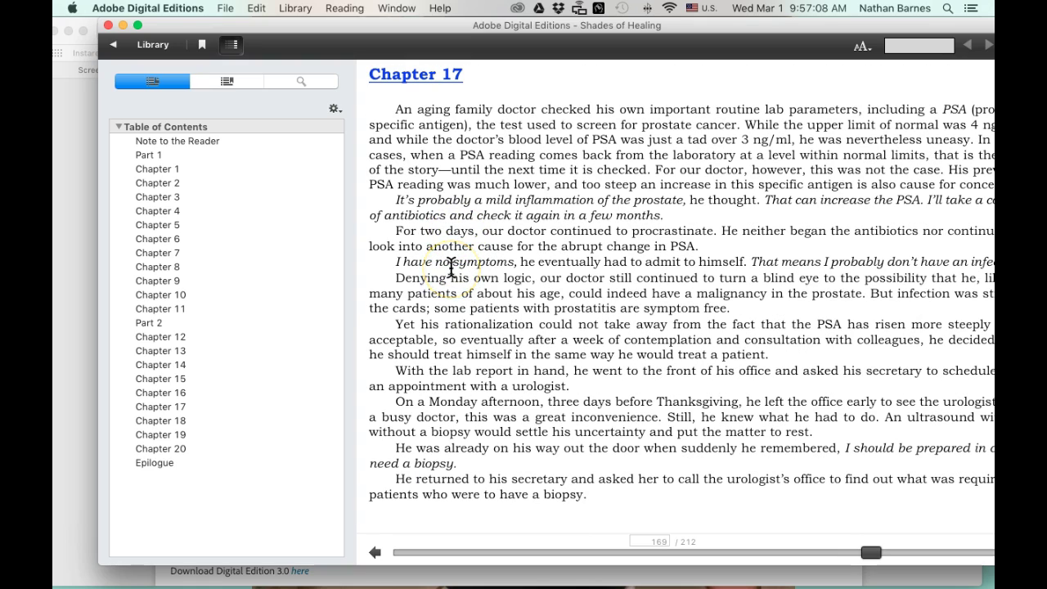
pyautogui.scroll(-4, 451, 265)
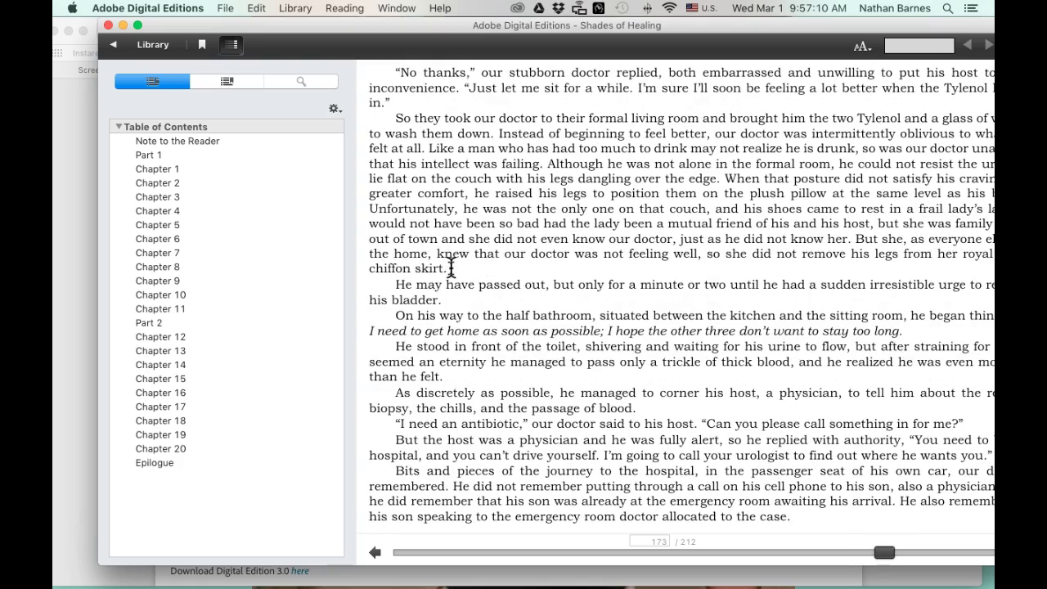
pyautogui.scroll(-4, 450, 266)
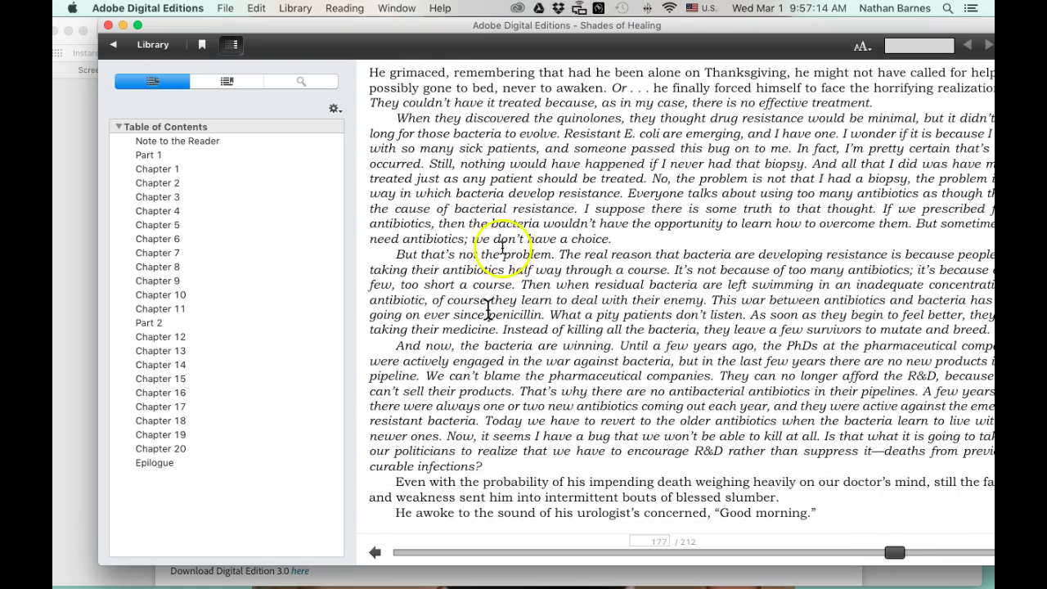
pyautogui.scroll(10, 495, 318)
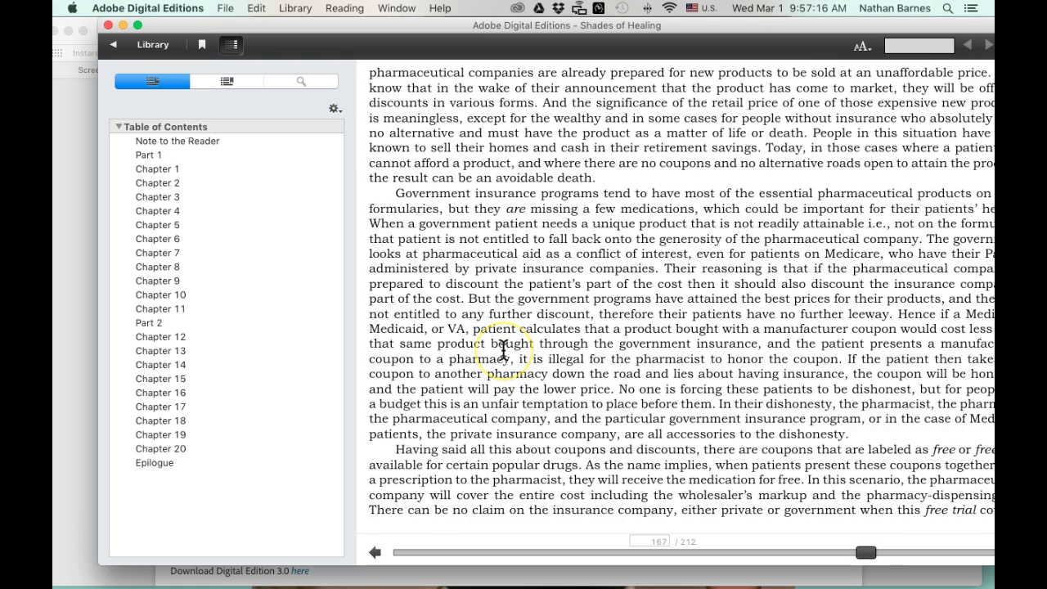
# Step: Page through Chapter 17 from its start to page 177 and shift the window to show the full page width
pyautogui.click(167, 406)
pyautogui.click(431, 344)
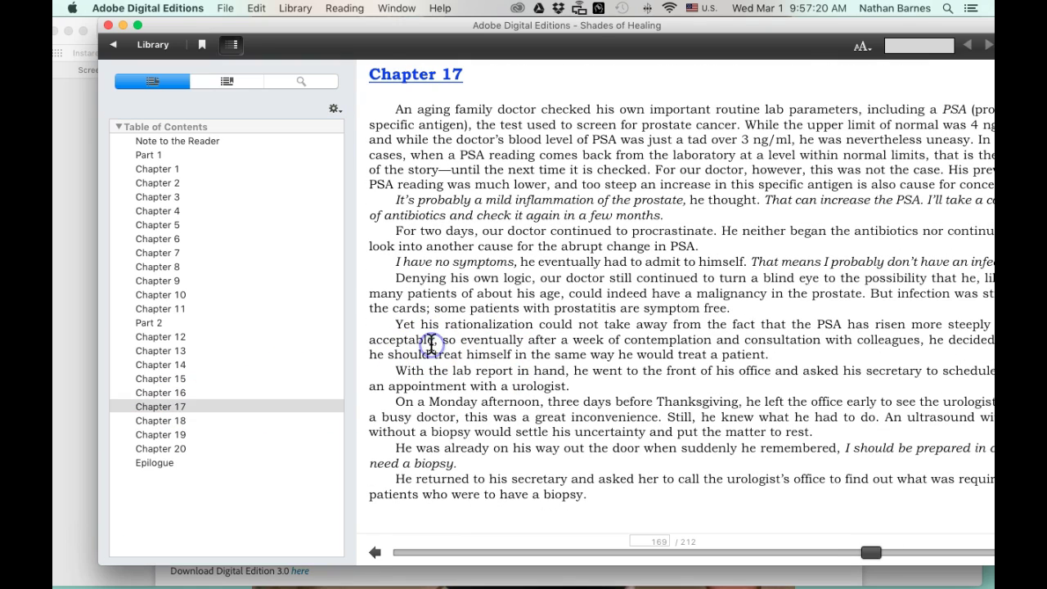
pyautogui.scroll(-7, 431, 344)
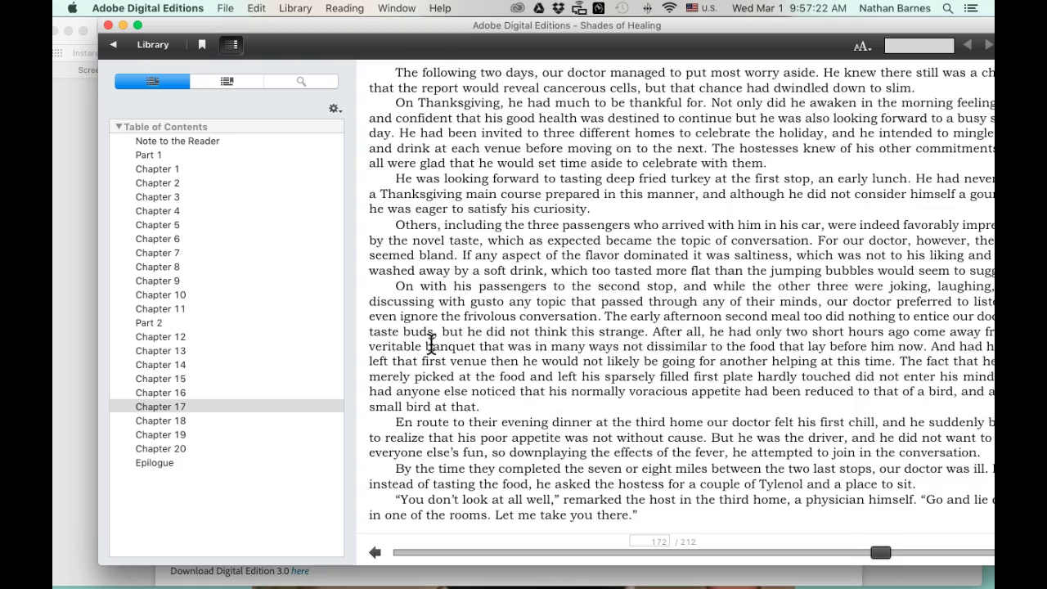
pyautogui.scroll(-1, 431, 344)
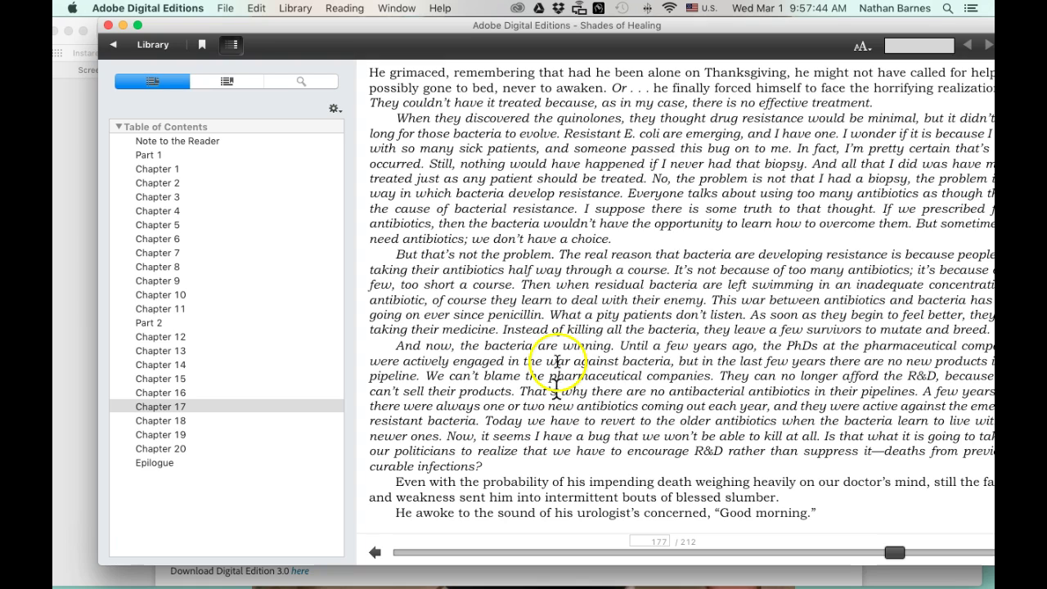
pyautogui.moveTo(475, 27); pyautogui.dragTo(431, 27)
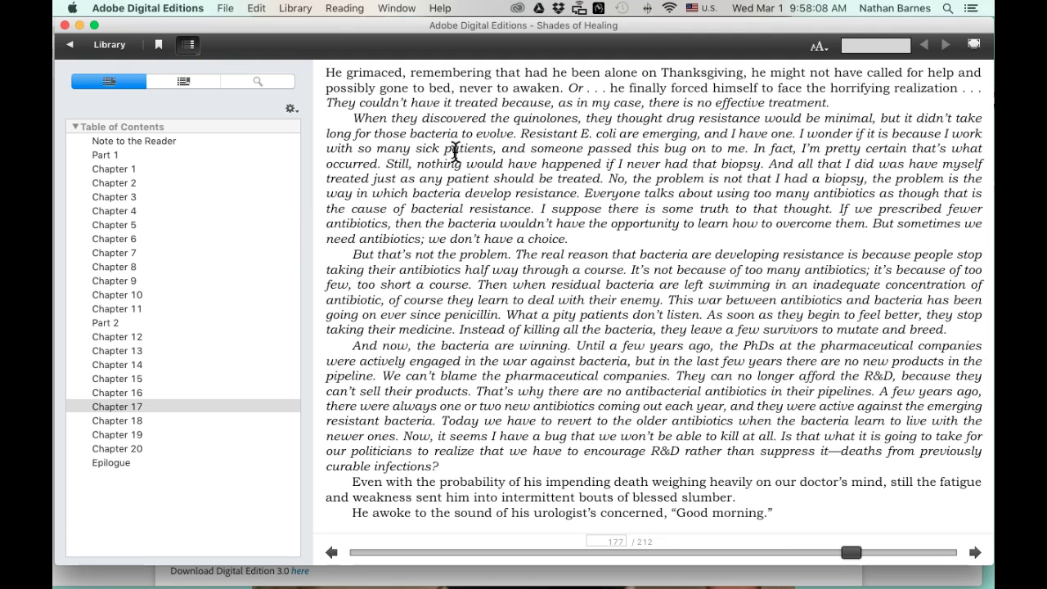
pyautogui.click(453, 209)
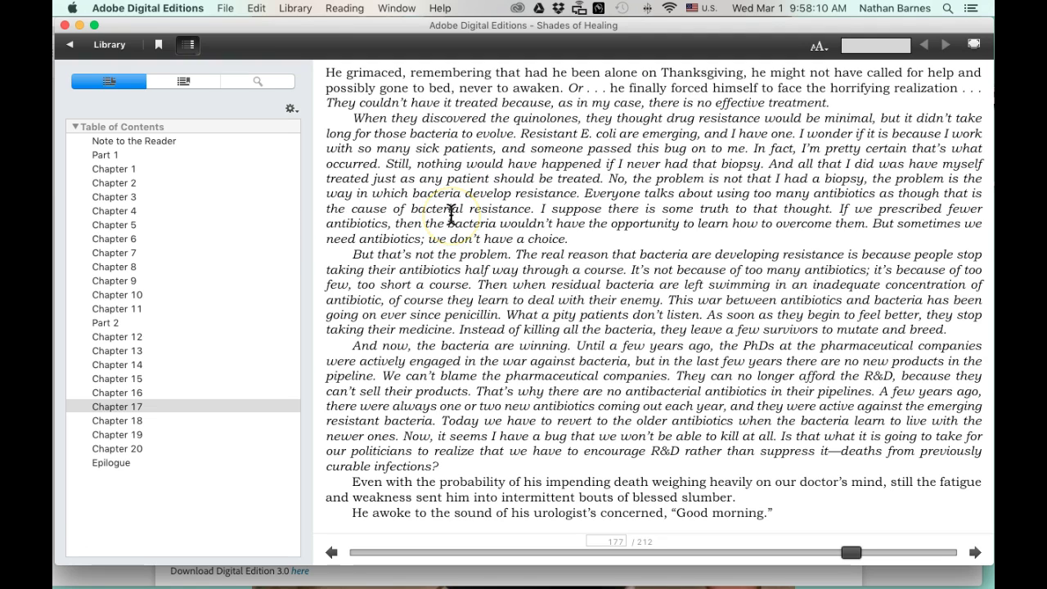